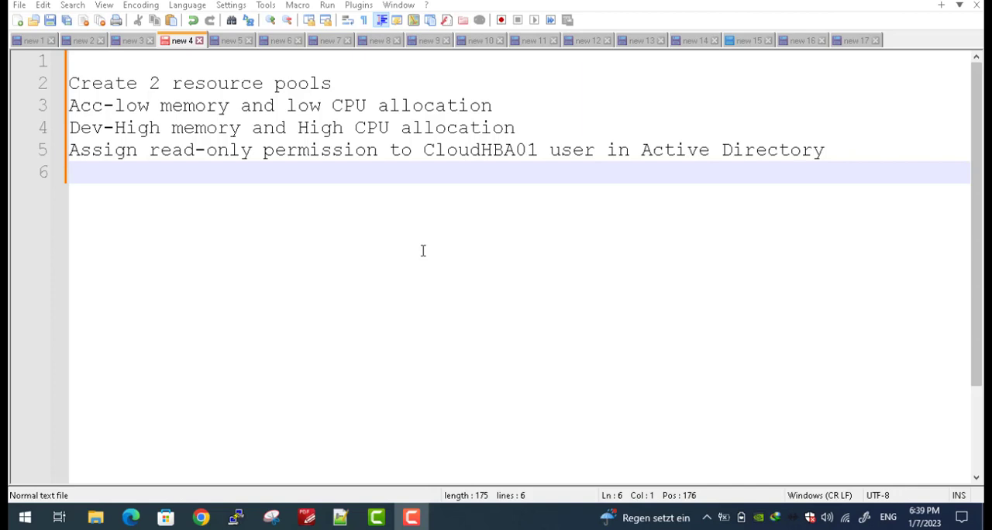
- Switch from the Notepad++ notes to the full-screen vSphere Client lab and check the actions offered for the RegionA01-COMP01 cluster
click(897, 2)
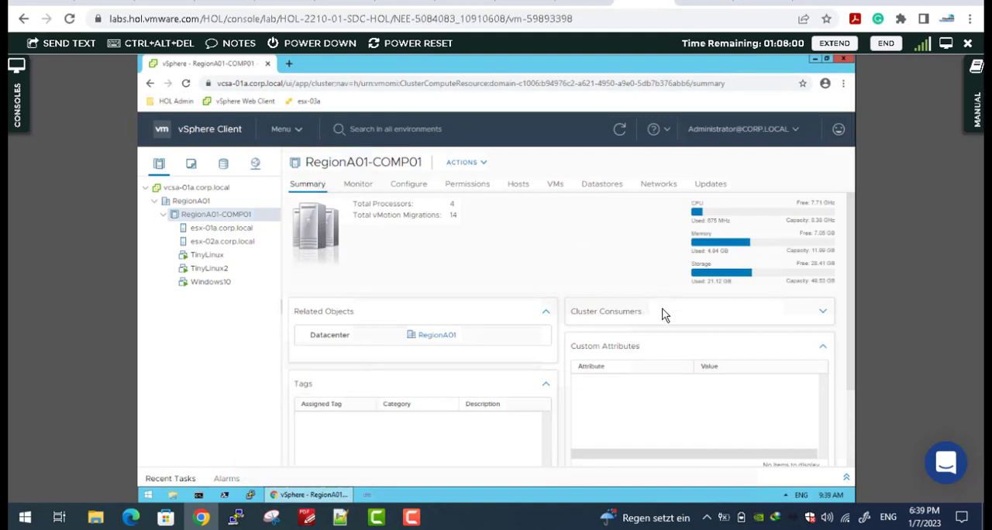
click(947, 43)
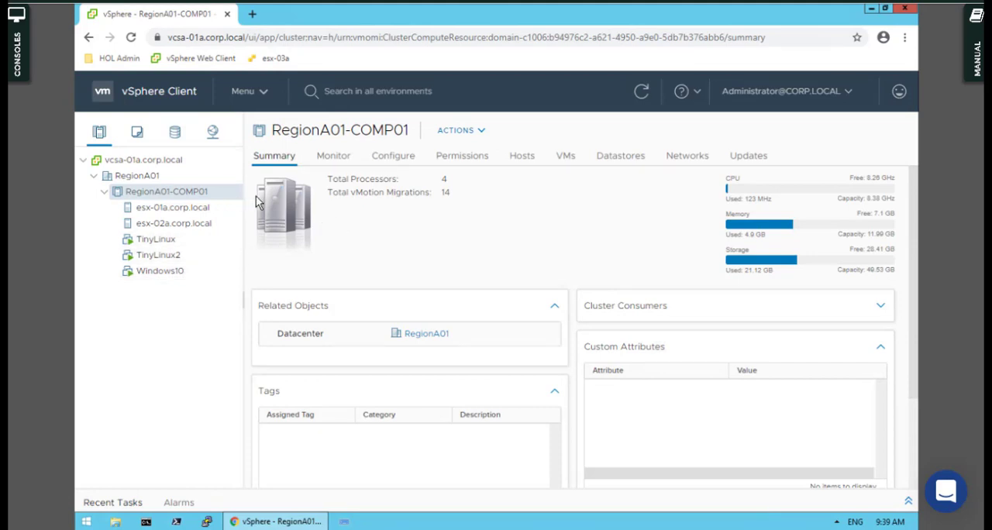
right_click(154, 200)
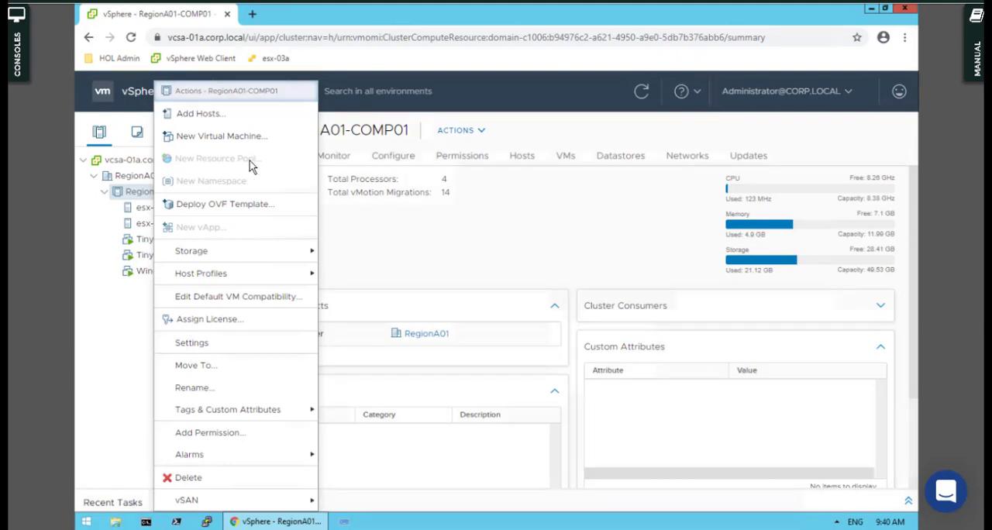
click(498, 233)
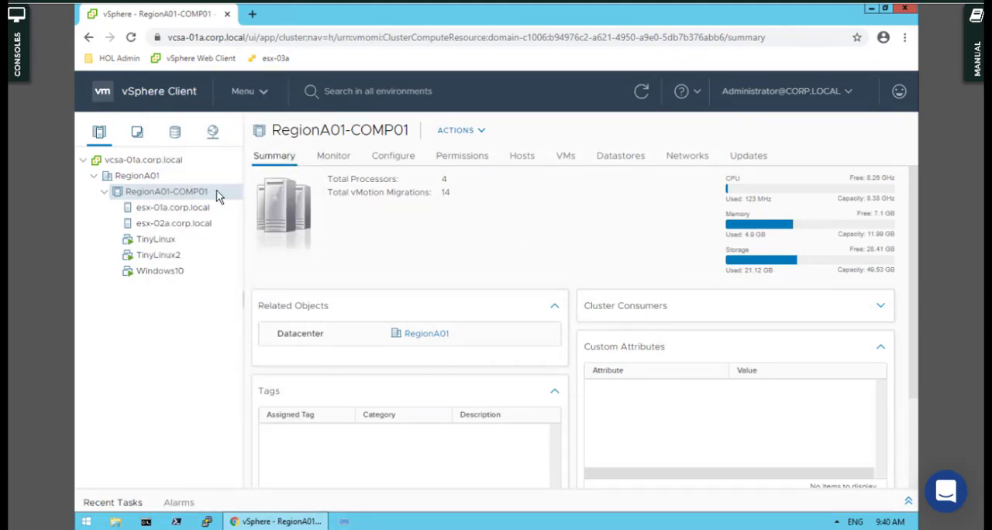
- Turn on vSphere DRS for the RegionA01-COMP01 cluster with the automation level set to Fully Automated
click(394, 160)
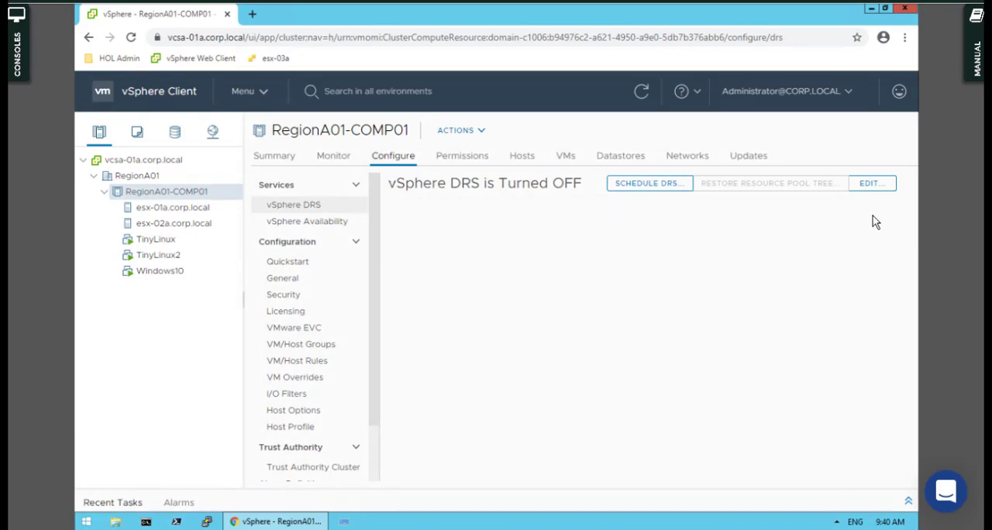
click(875, 186)
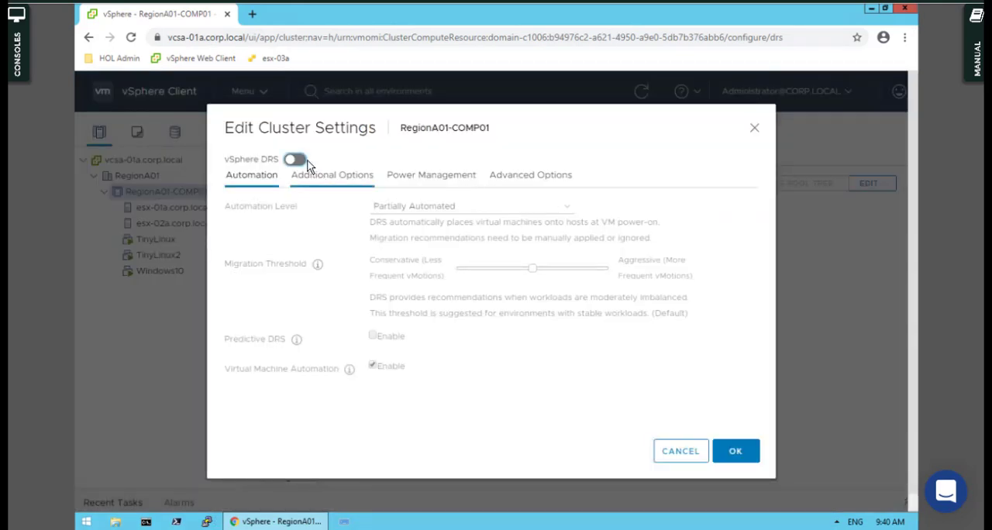
click(426, 208)
click(406, 246)
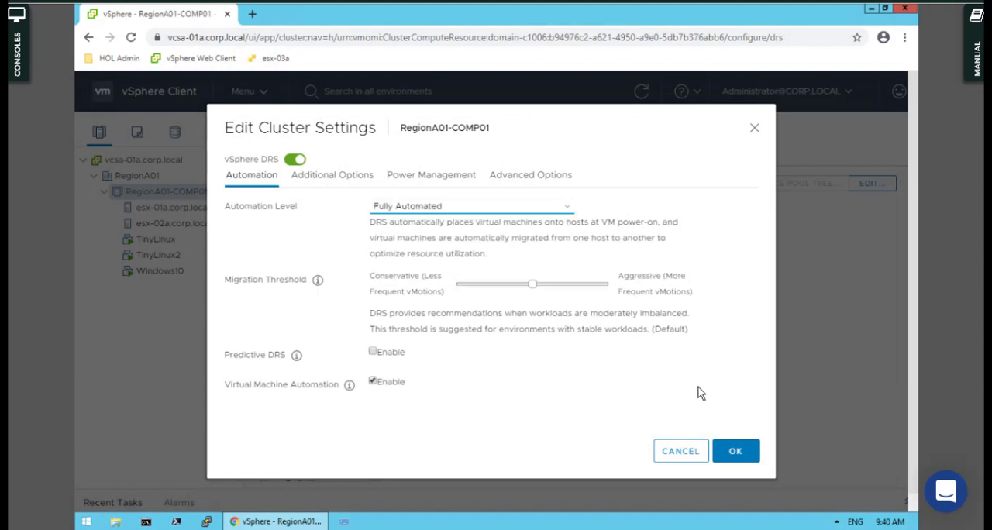
click(725, 455)
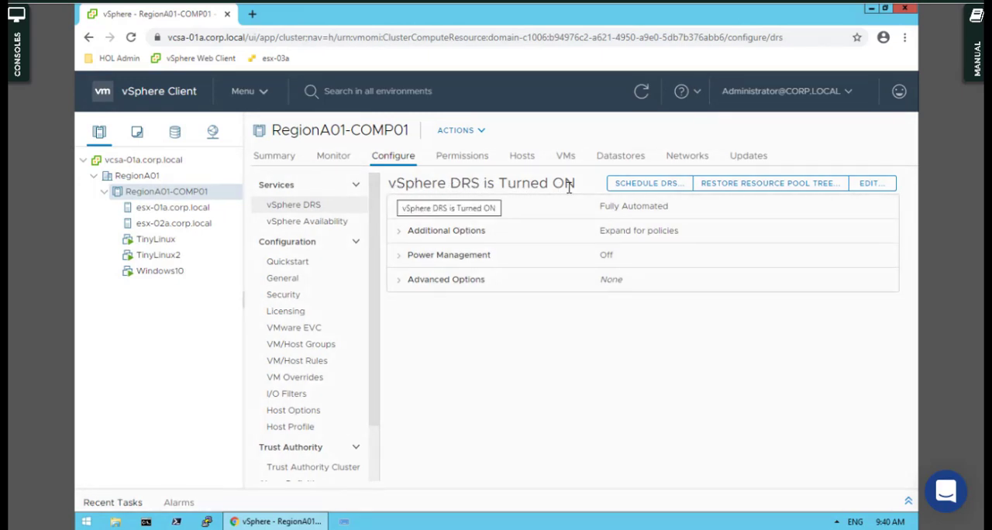
- Start a new resource pool on the RegionA01-COMP01 cluster, consult the Notepad++ task notes, and name the pool Acc-Low
right_click(149, 199)
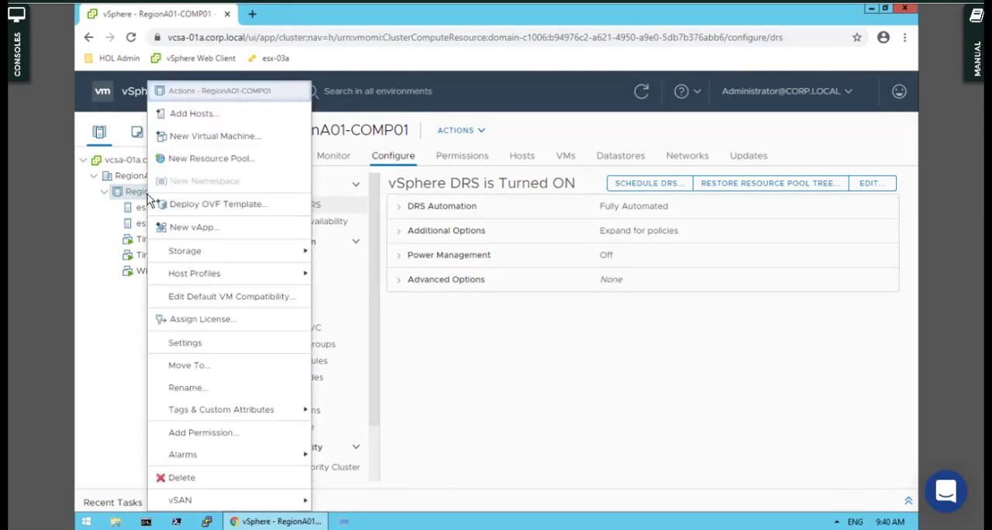
click(202, 163)
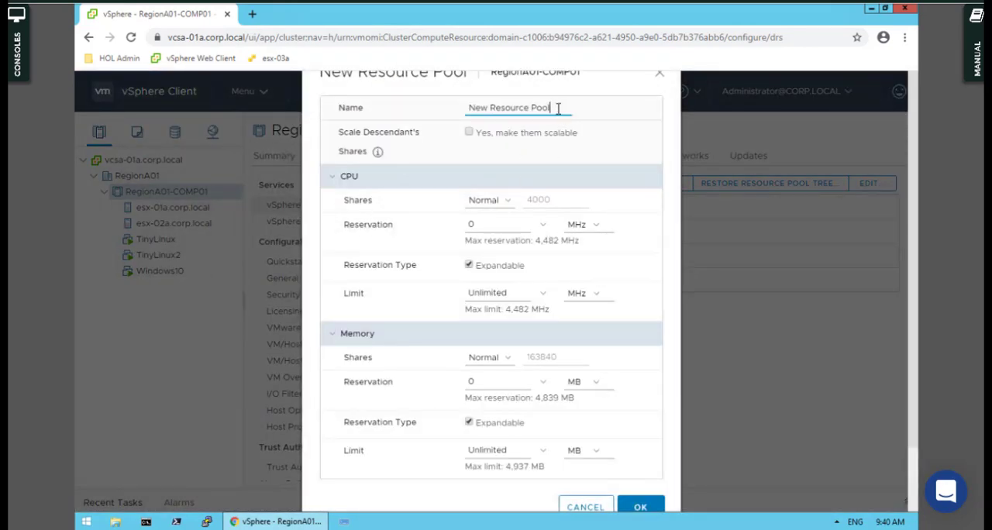
drag(557, 109, 435, 112)
key(BackSpace)
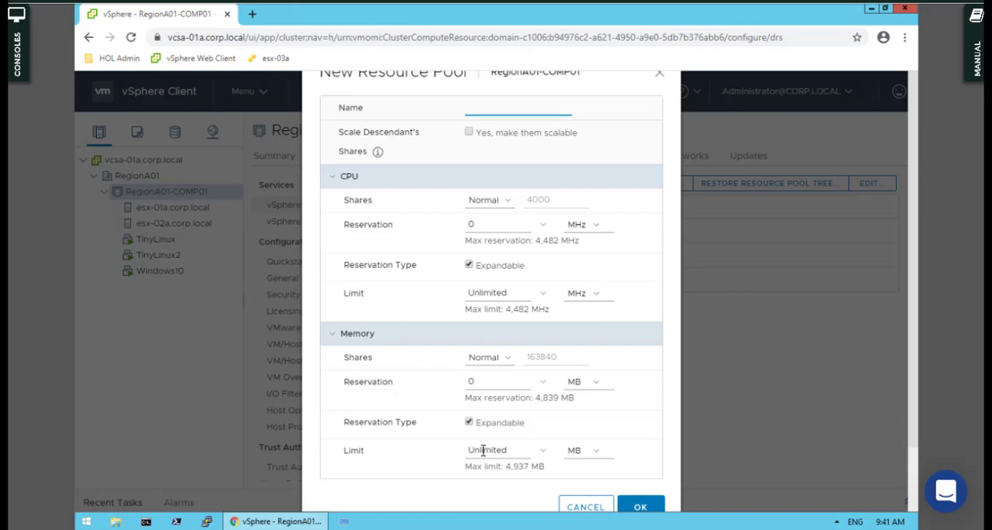
key(alt+Tab)
key(alt+Tab)
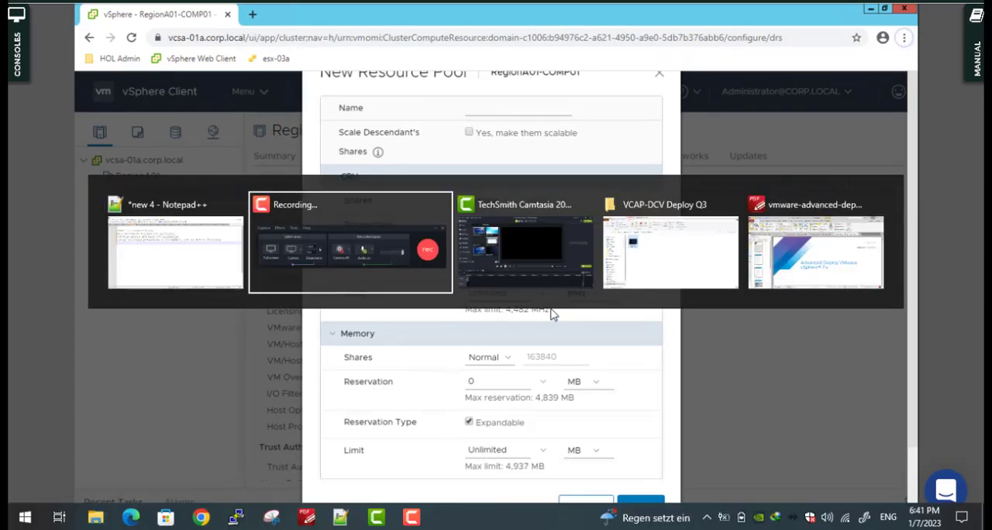
click(217, 251)
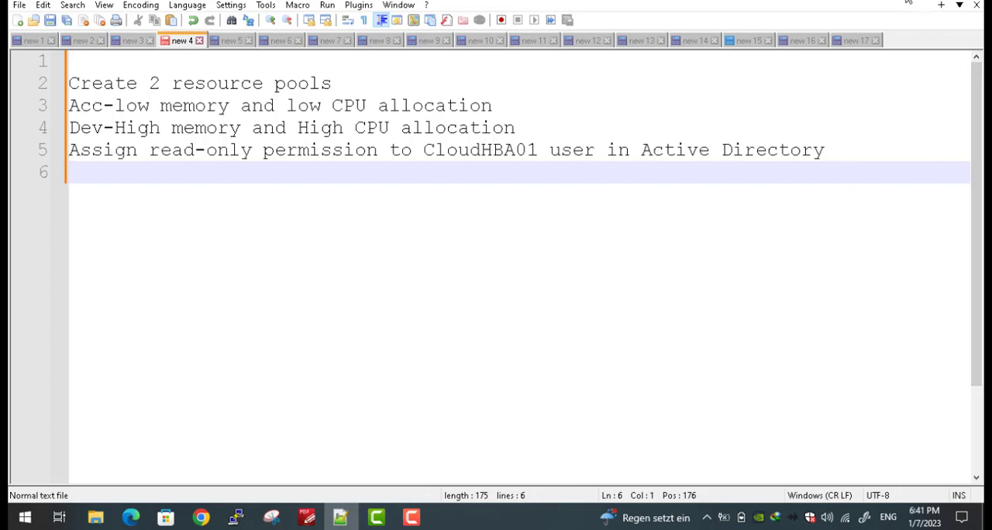
key(alt+Tab)
click(477, 116)
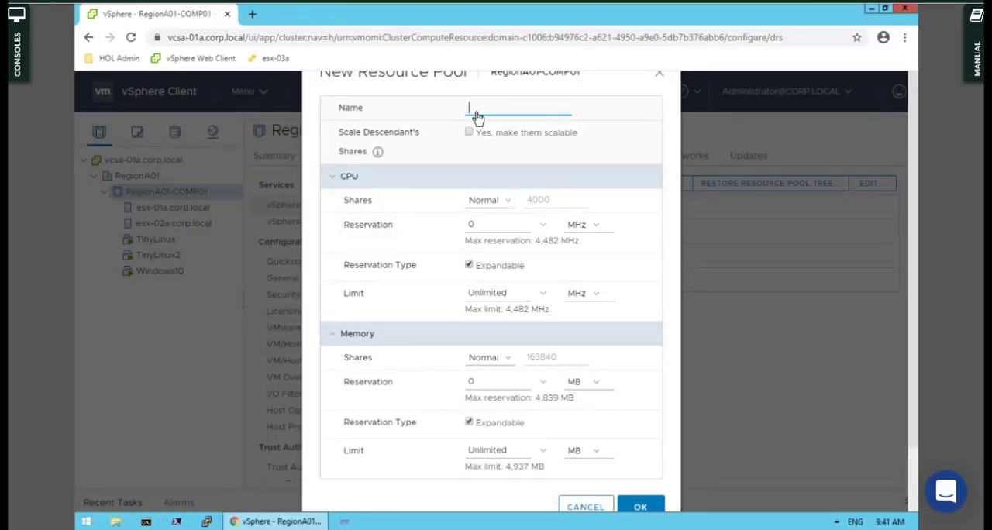
text(Acc-Low)
- Set both the CPU shares and the memory shares to Low and create the Acc-Low pool
click(487, 202)
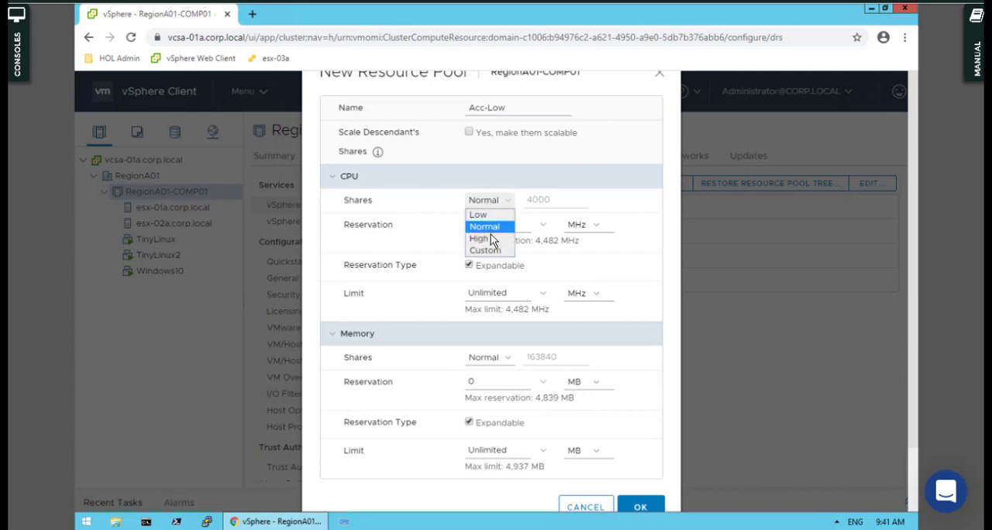
click(482, 218)
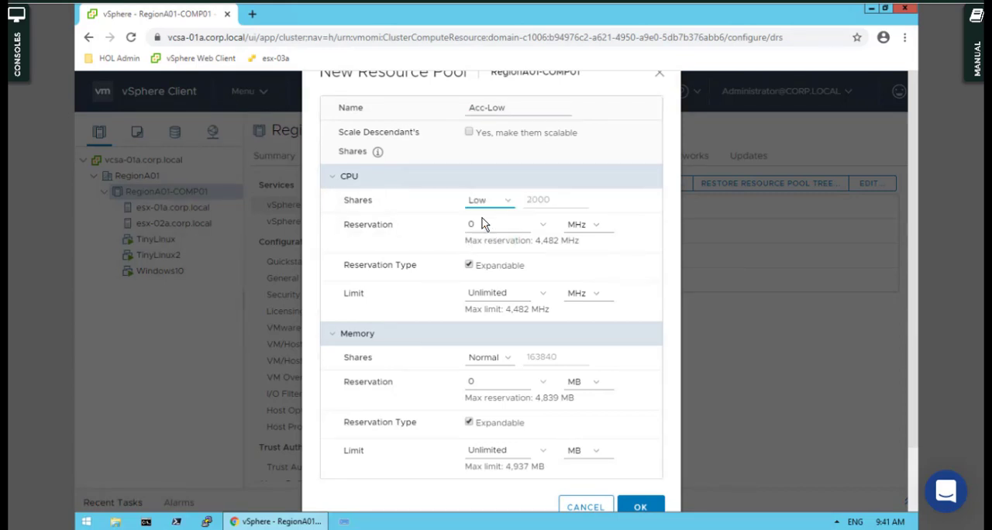
click(488, 363)
click(490, 372)
click(643, 507)
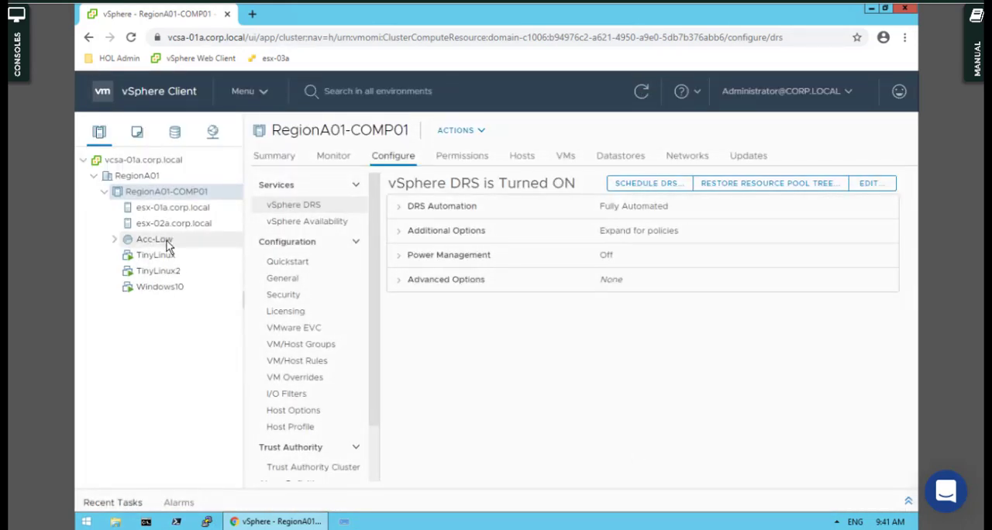
- Recheck the Notepad++ task notes, return to the vSphere Client and start a second resource pool named Dev-High on RegionA01-COMP01
key(alt+Tab)
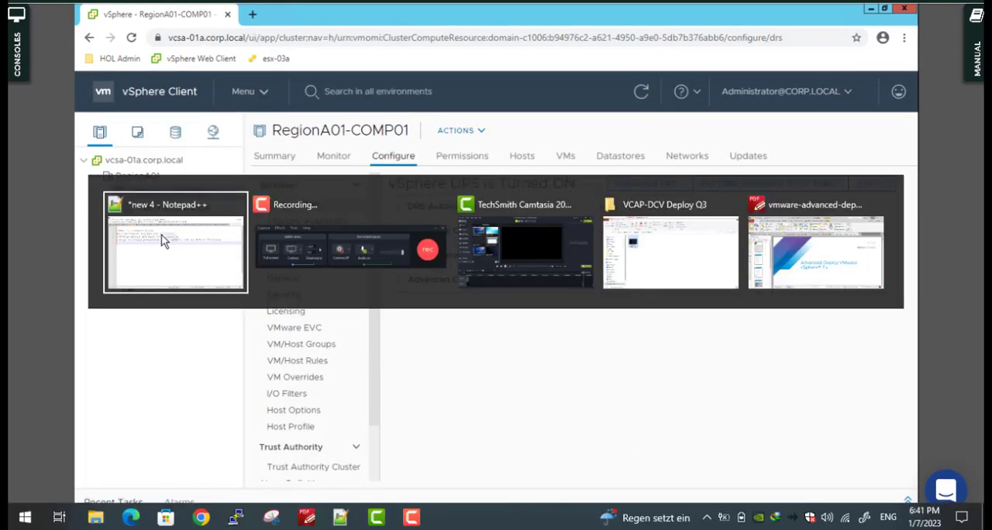
click(163, 241)
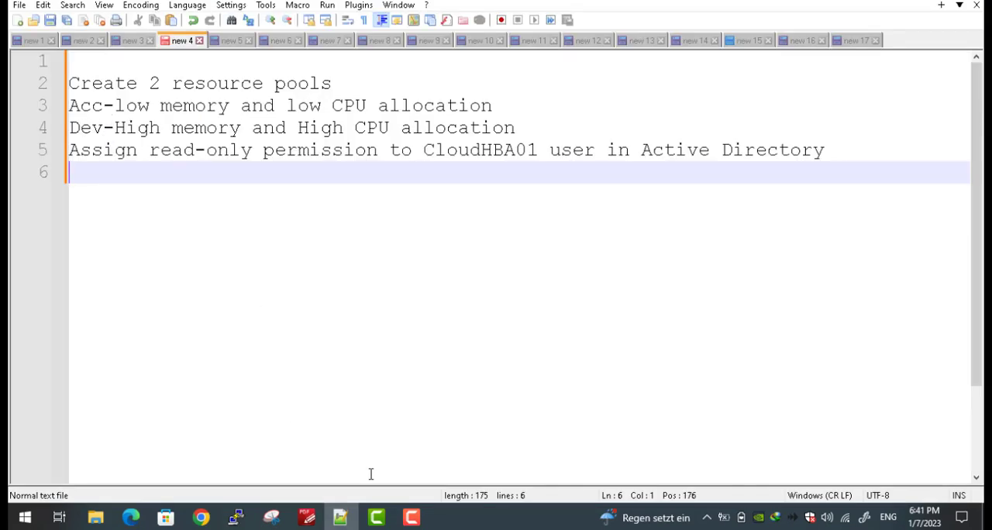
click(377, 517)
click(369, 523)
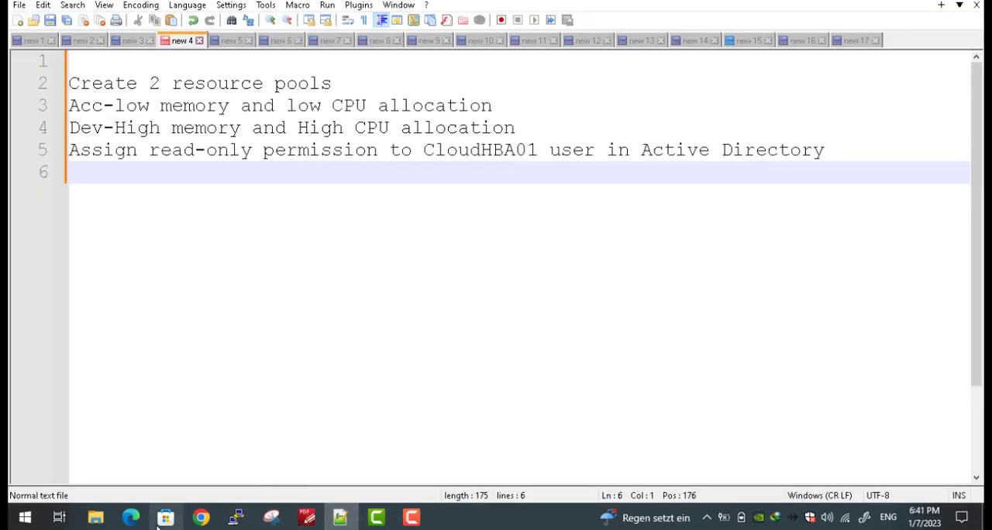
click(201, 518)
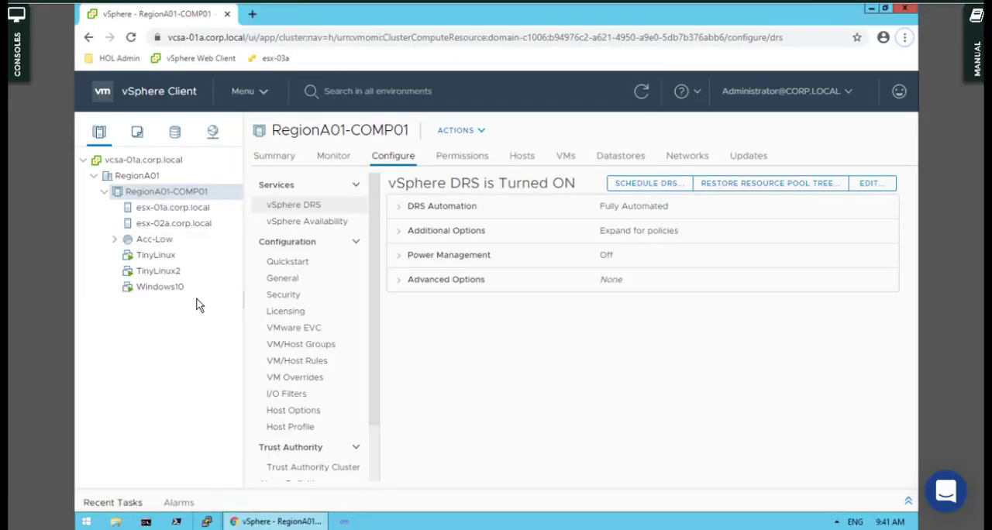
right_click(165, 192)
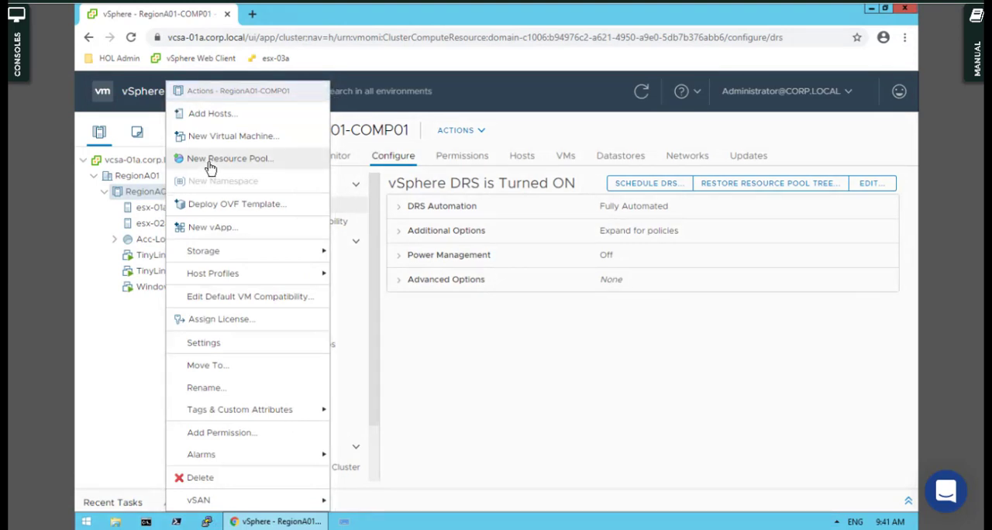
click(210, 162)
drag(549, 107, 395, 110)
text(De)
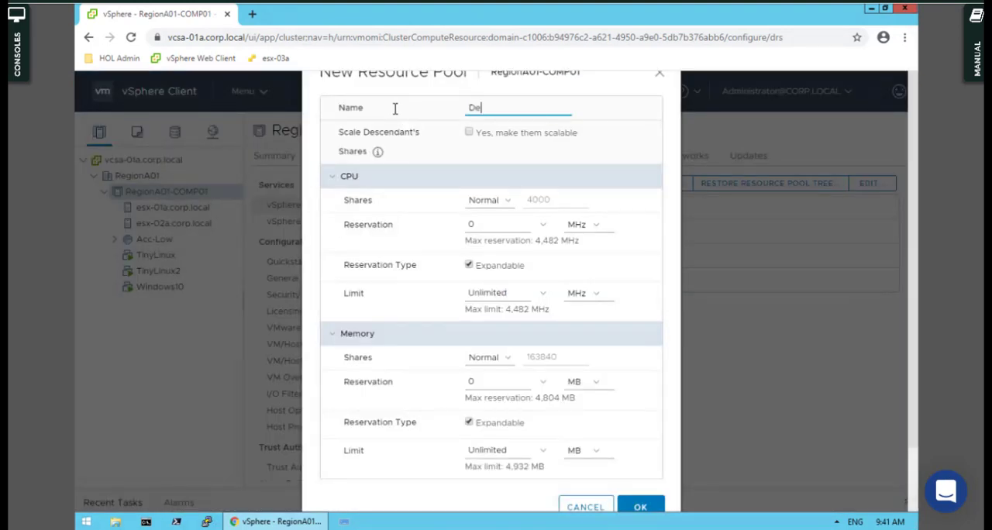
text(v-High)
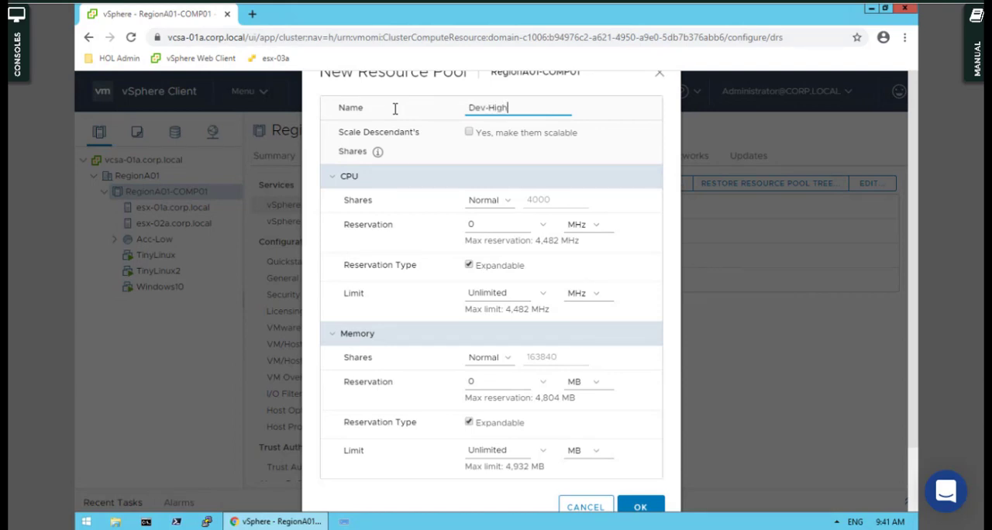
- Set both the CPU shares and the memory shares to High and create the Dev-High pool
click(498, 208)
click(491, 244)
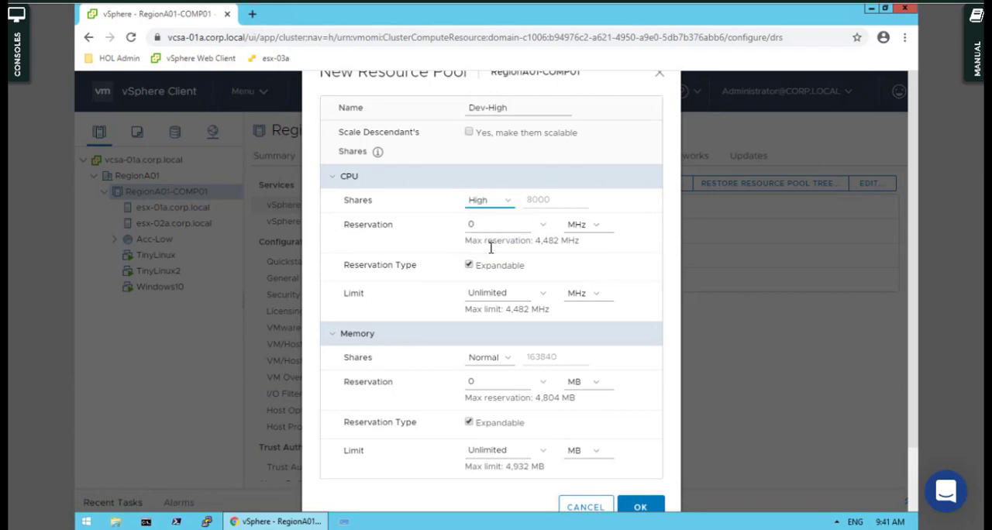
click(500, 358)
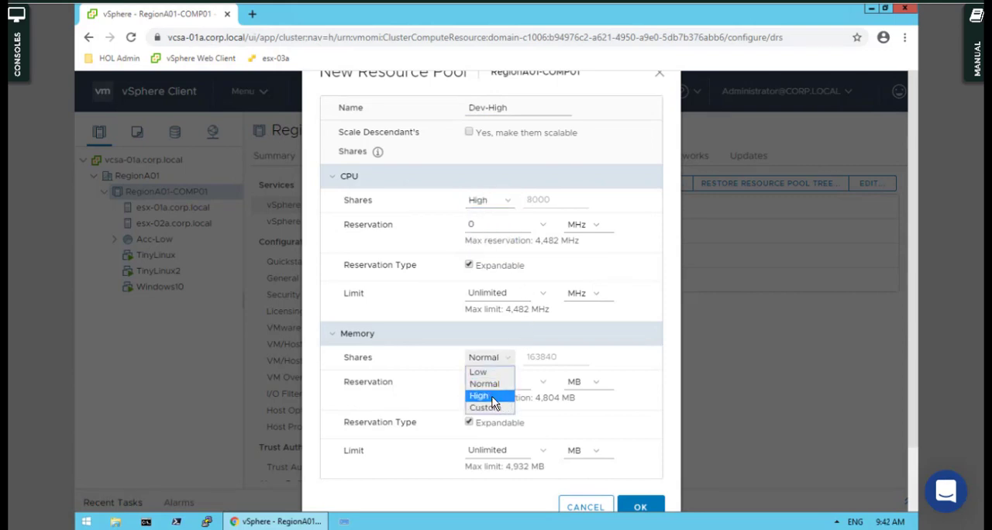
click(493, 396)
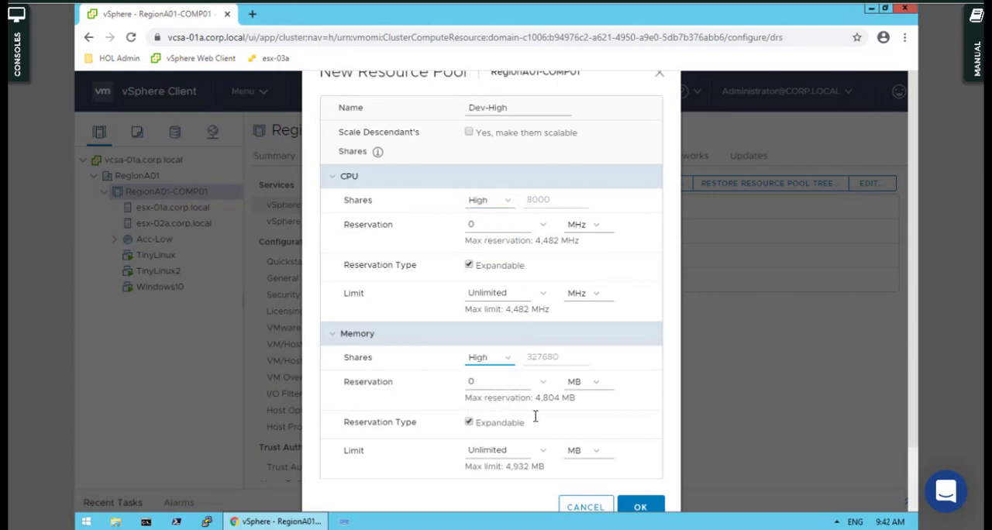
click(644, 509)
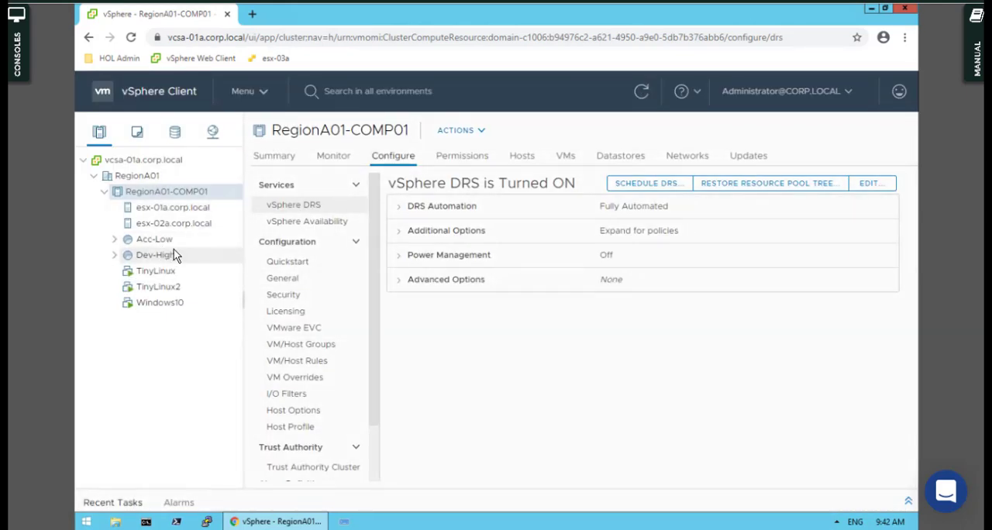
- Recheck the Notepad++ task notes, return to the vSphere Client and start a permission on Acc-Low for the CORP.LOCAL user itmgr
key(alt+Tab)
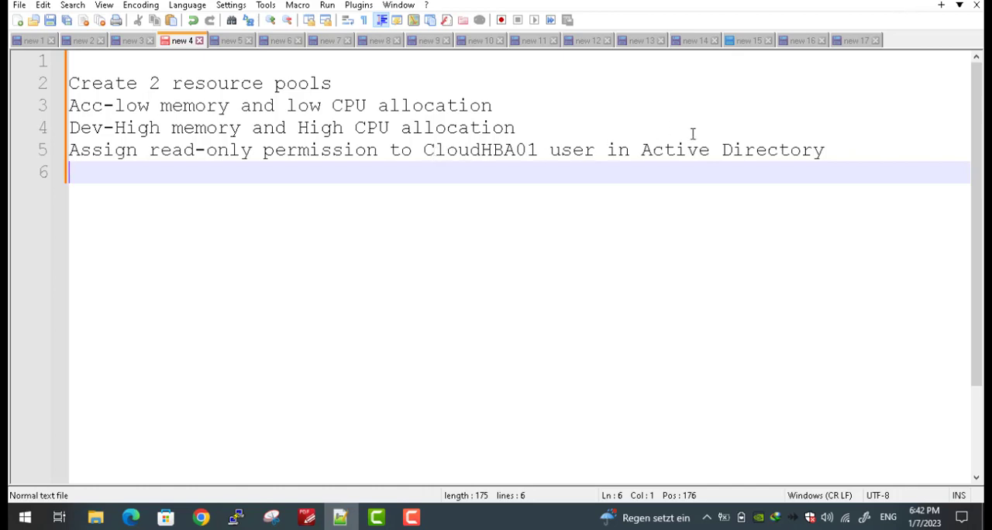
click(906, 2)
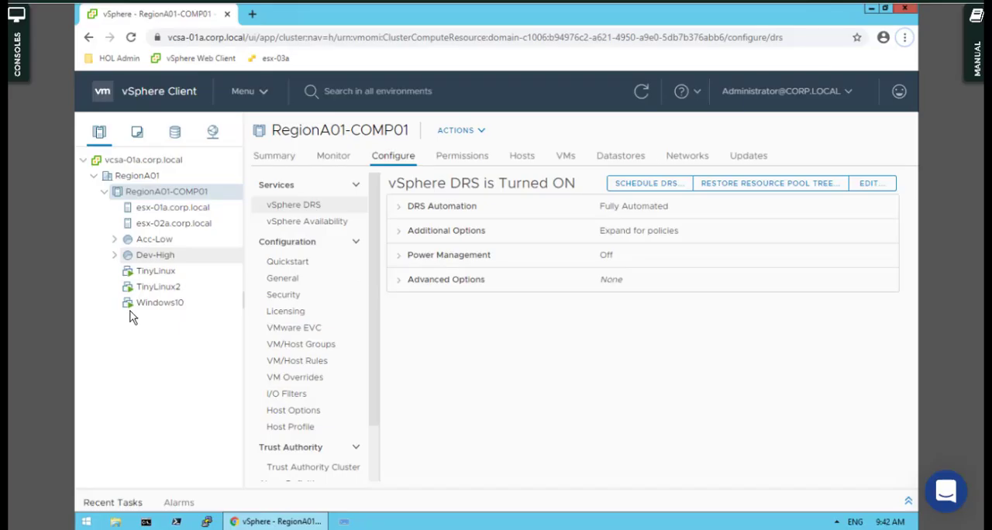
click(162, 242)
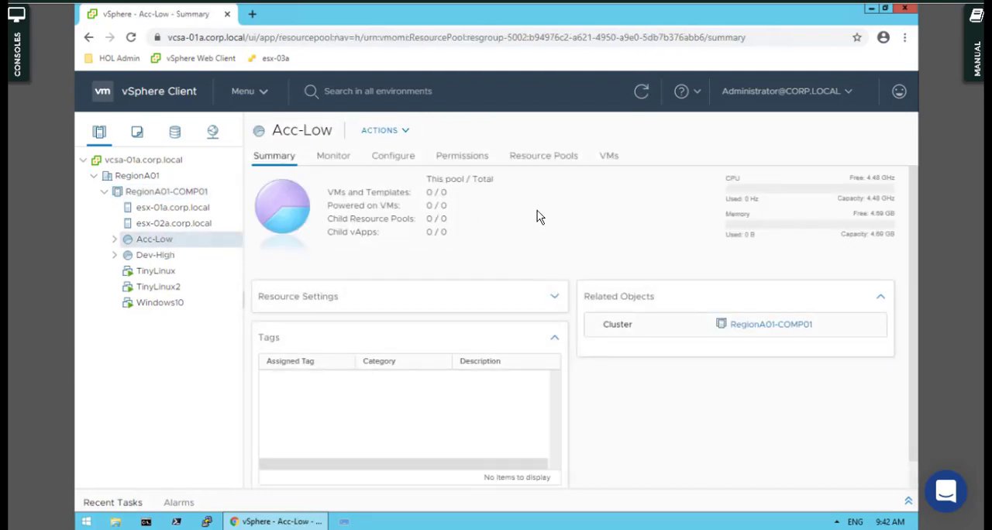
click(464, 158)
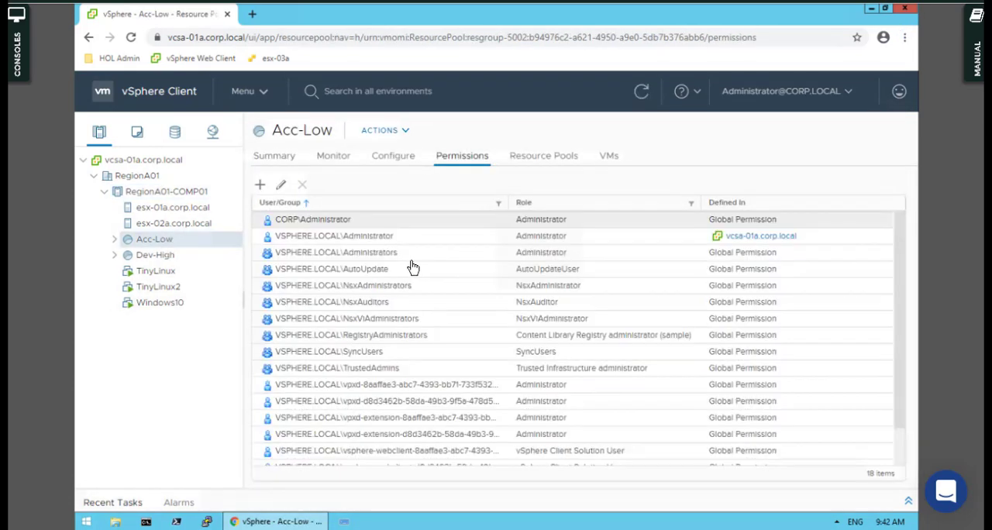
click(262, 187)
click(458, 224)
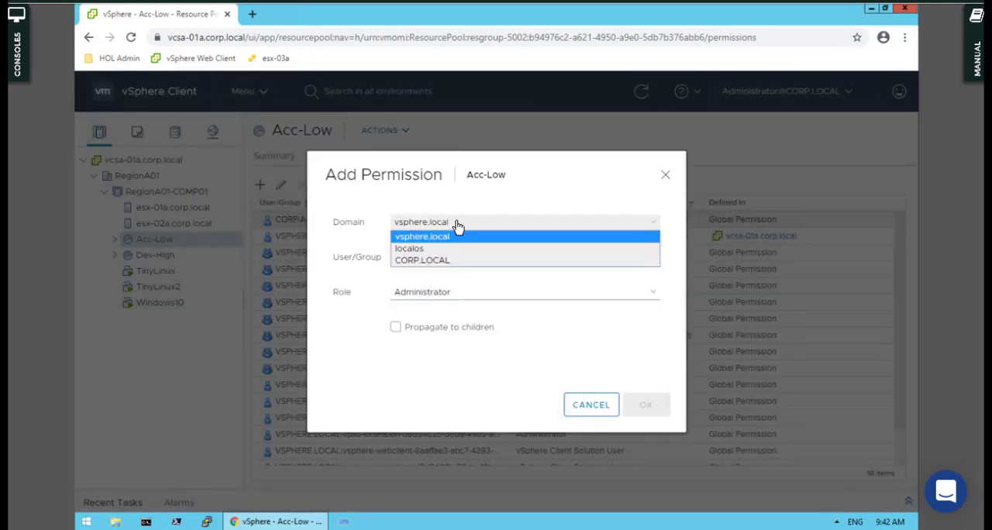
click(438, 263)
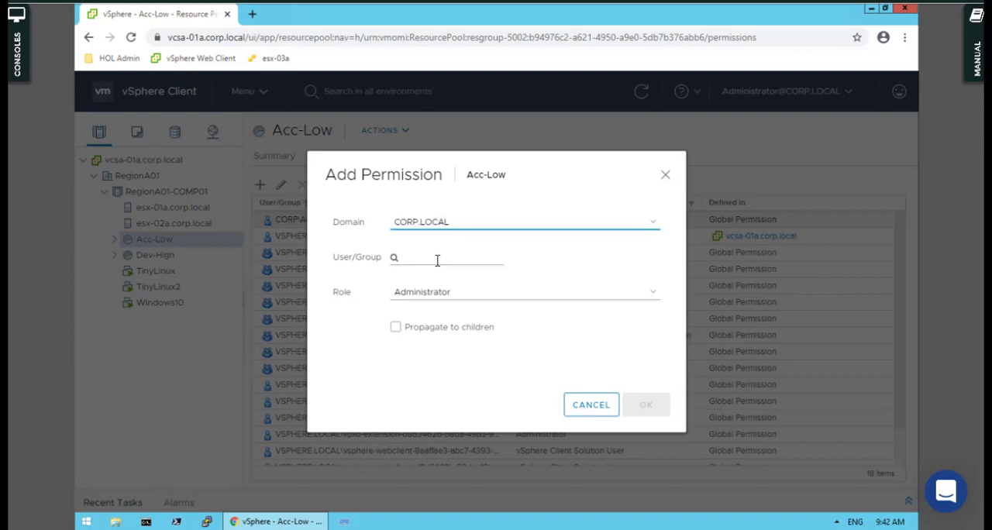
click(414, 260)
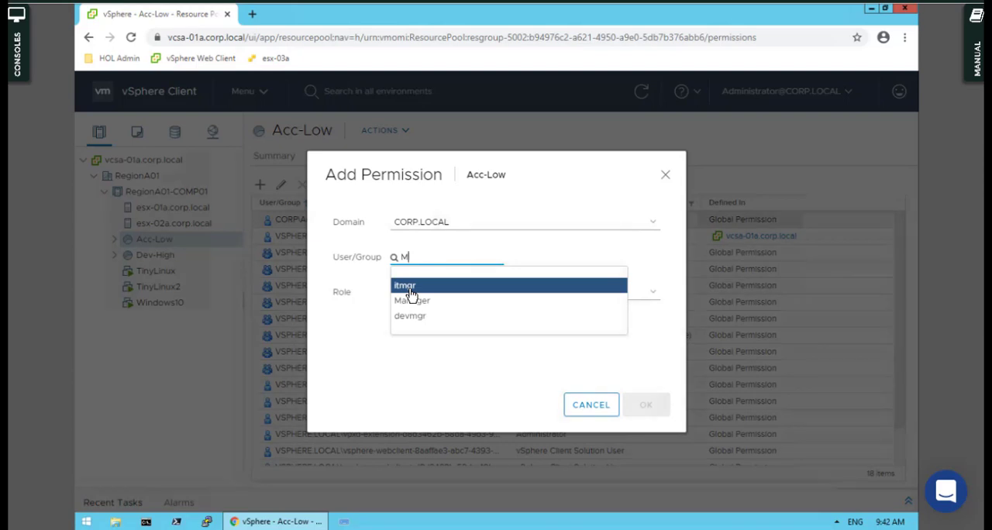
click(411, 288)
- Give itmgr the Read-only role on Acc-Low without propagating to children, and save the permission
click(422, 295)
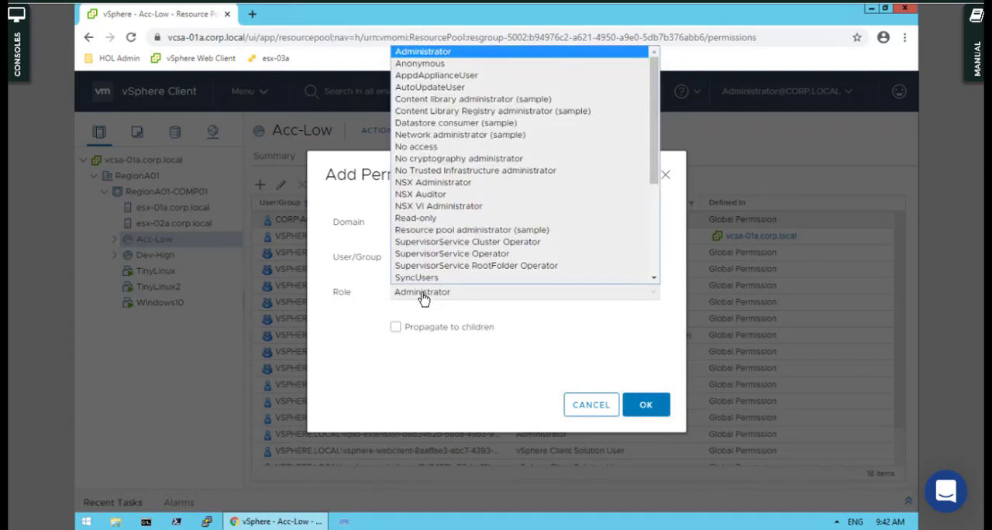
click(424, 218)
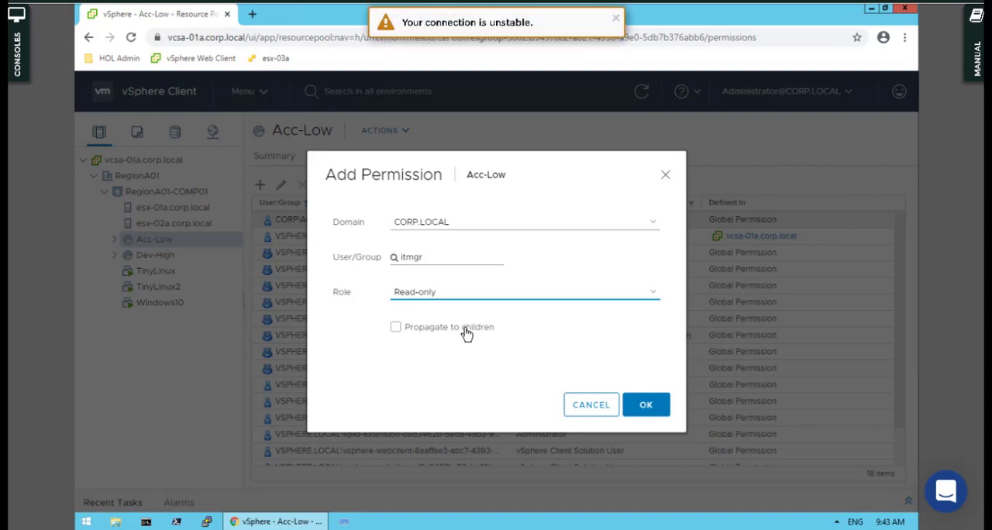
click(616, 17)
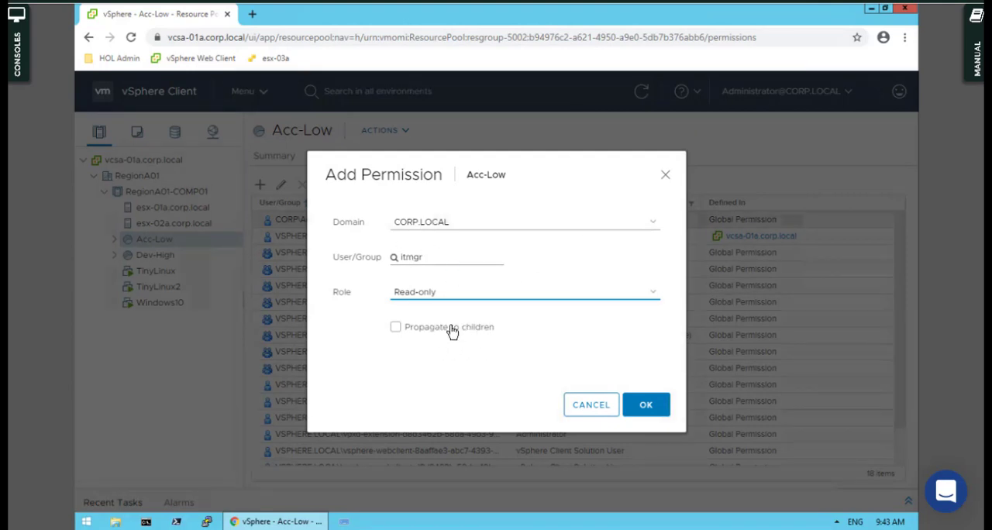
click(408, 332)
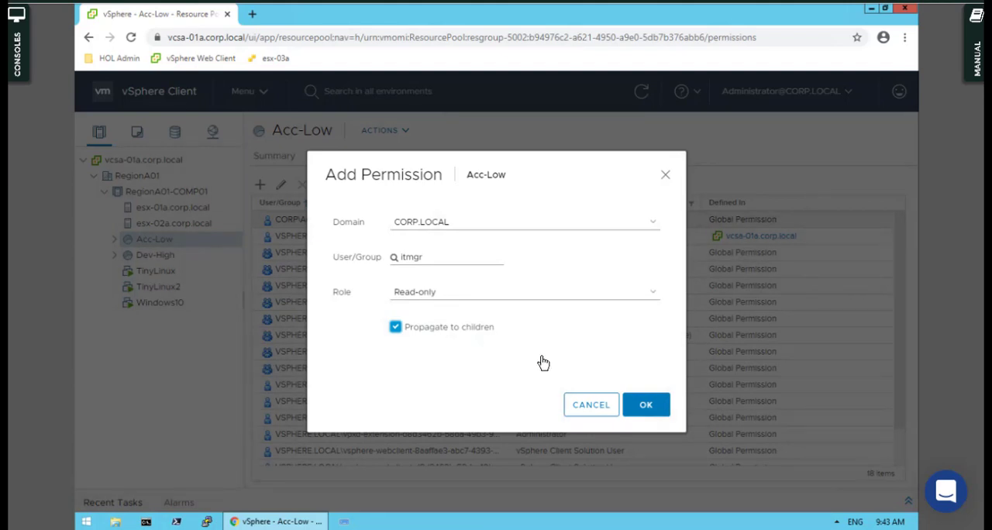
click(395, 327)
click(647, 405)
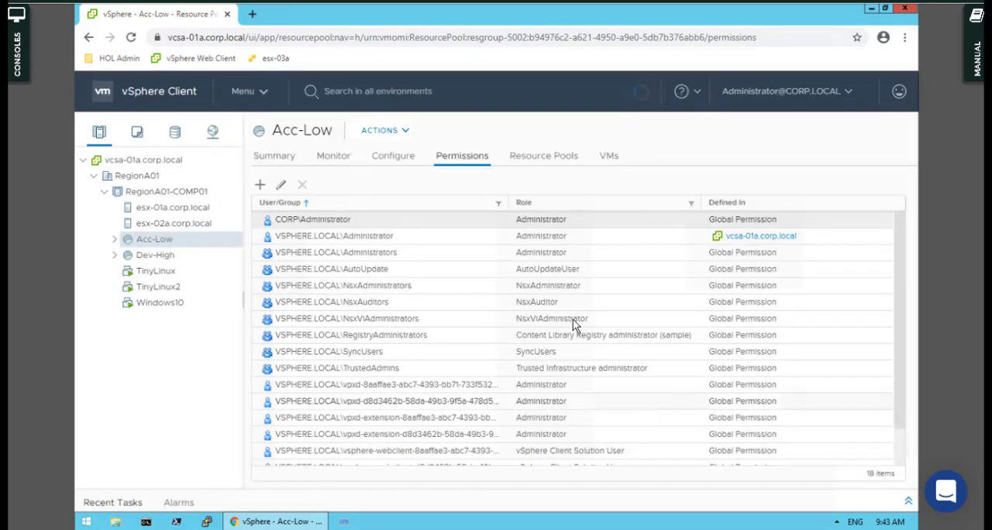
- Start a new permission on the Dev-High resource pool for the user itmgr from the CORP.LOCAL domain
click(170, 257)
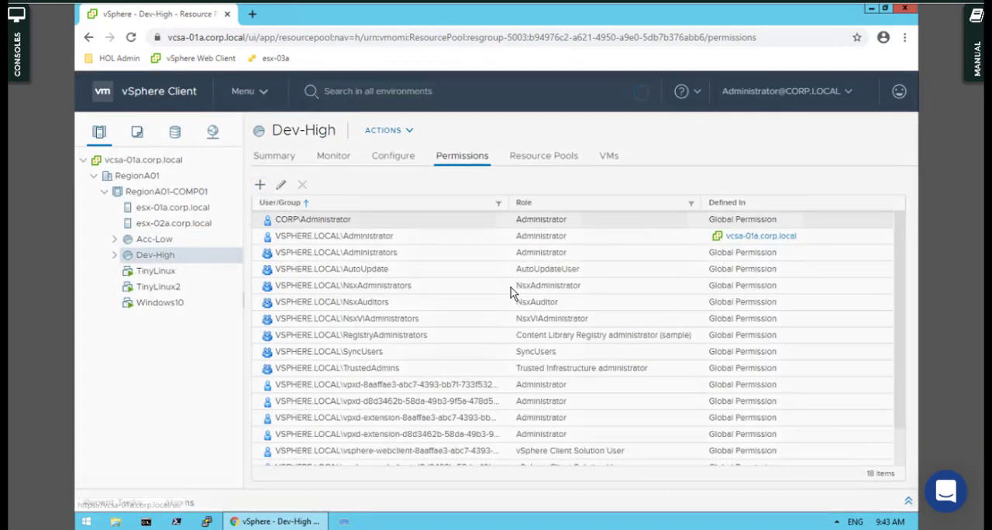
click(260, 184)
click(432, 225)
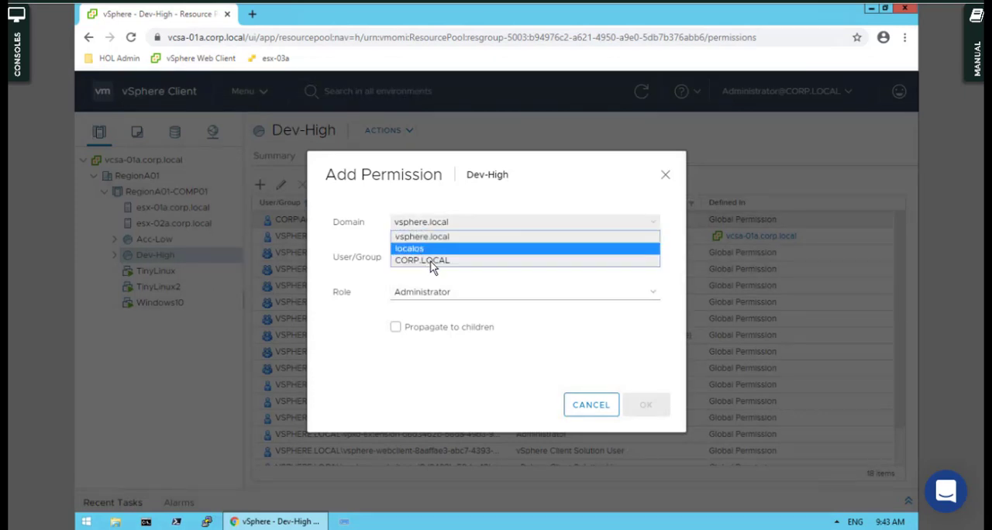
click(427, 260)
click(424, 263)
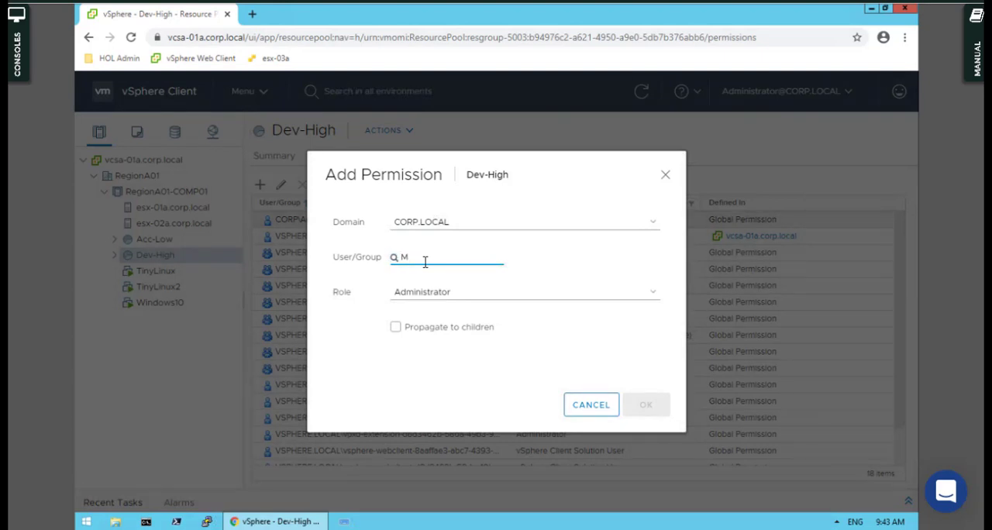
text(M)
click(423, 288)
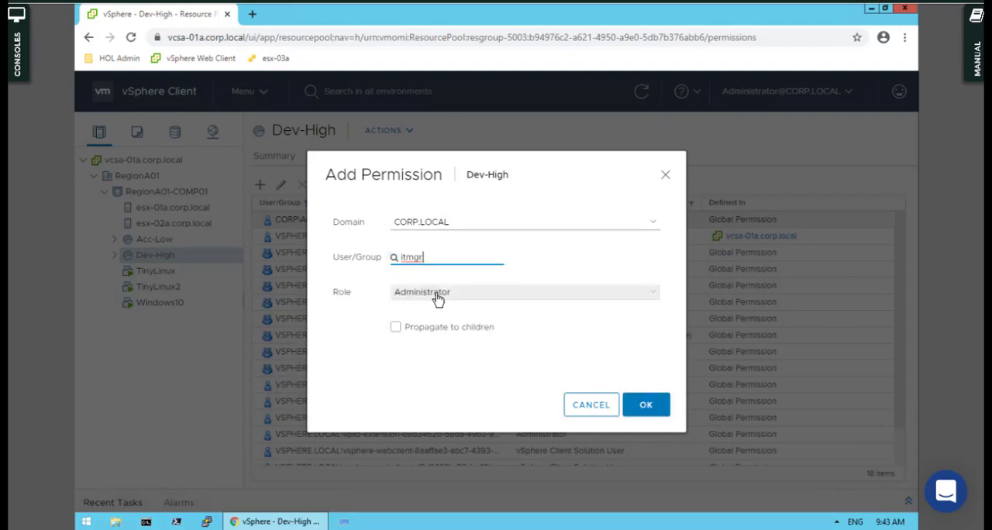
- Set the role for itmgr on Dev-High to Read-only and save the permission
click(438, 298)
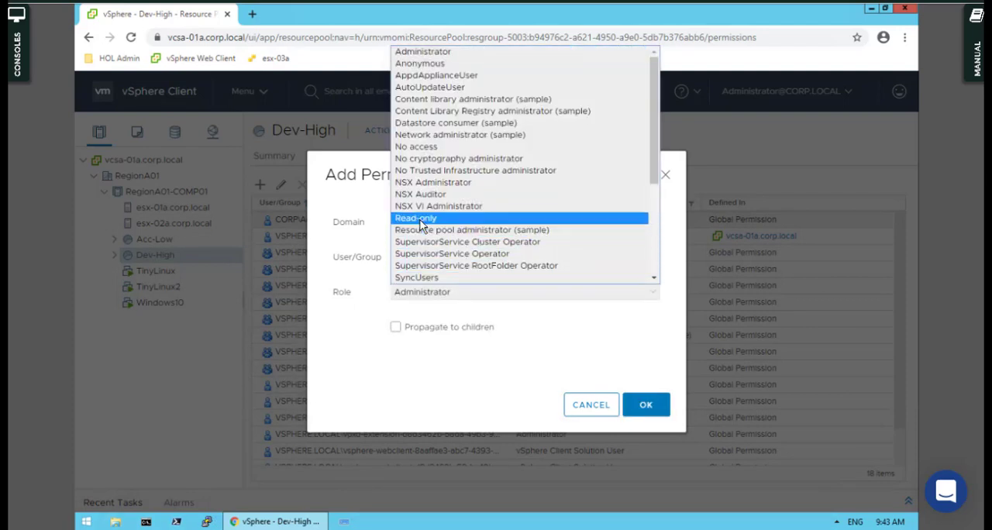
click(434, 218)
click(645, 405)
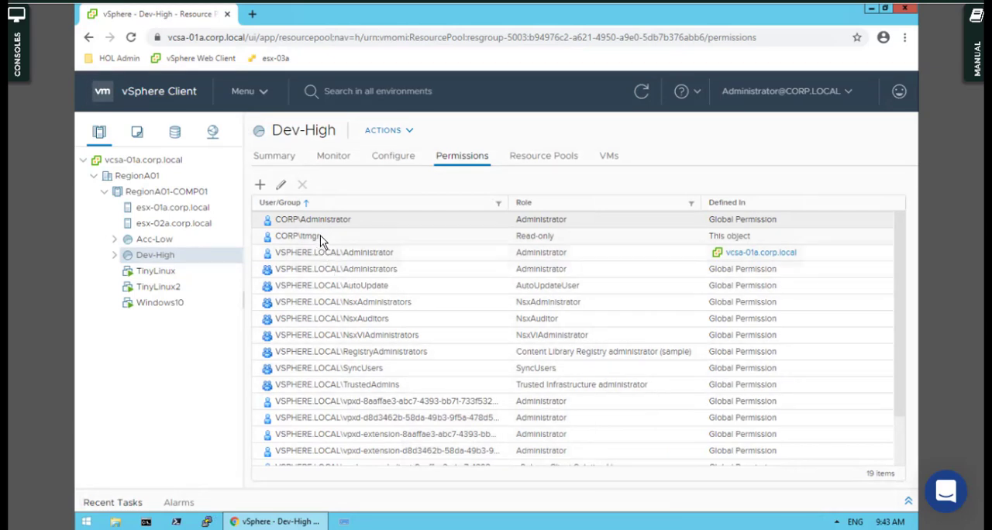
- Check the itmgr permission entries on the Dev-High and Acc-Low resource pools
click(286, 238)
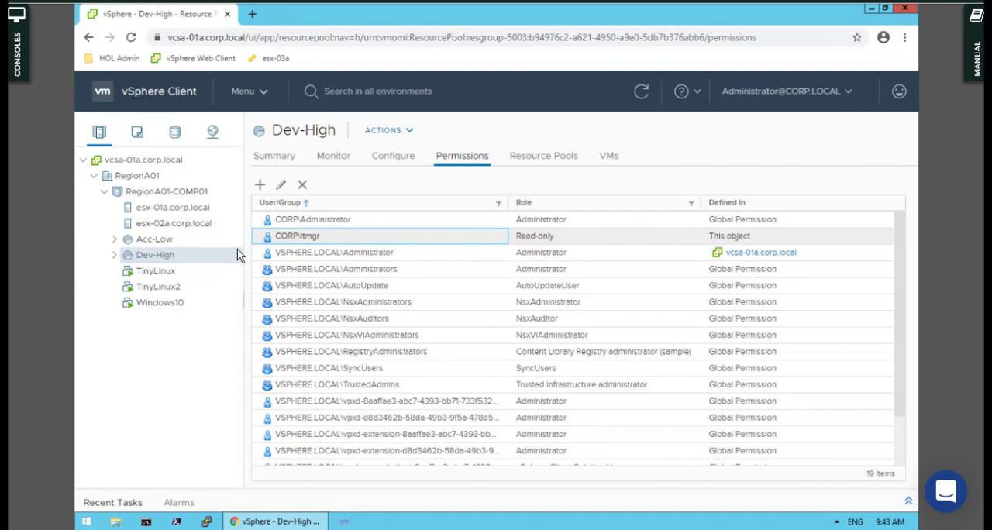
click(206, 241)
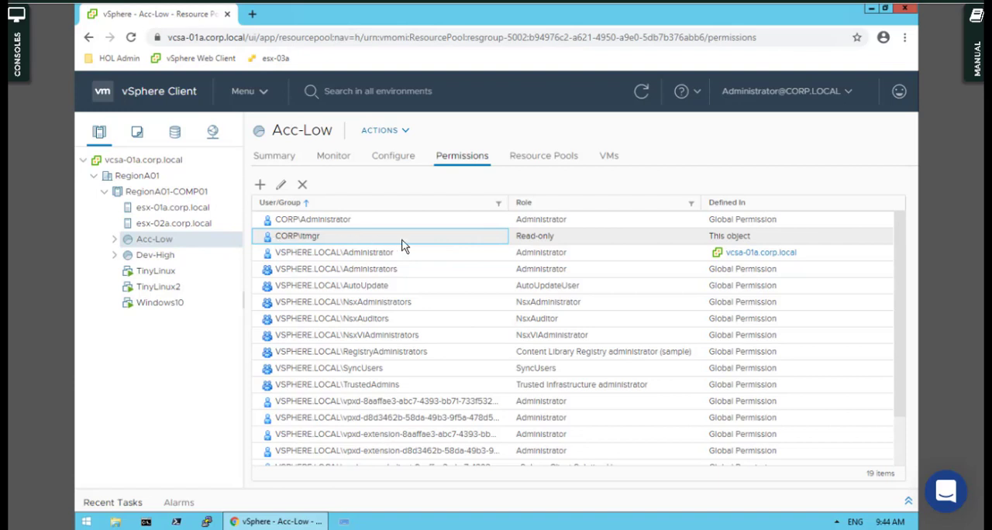
click(159, 257)
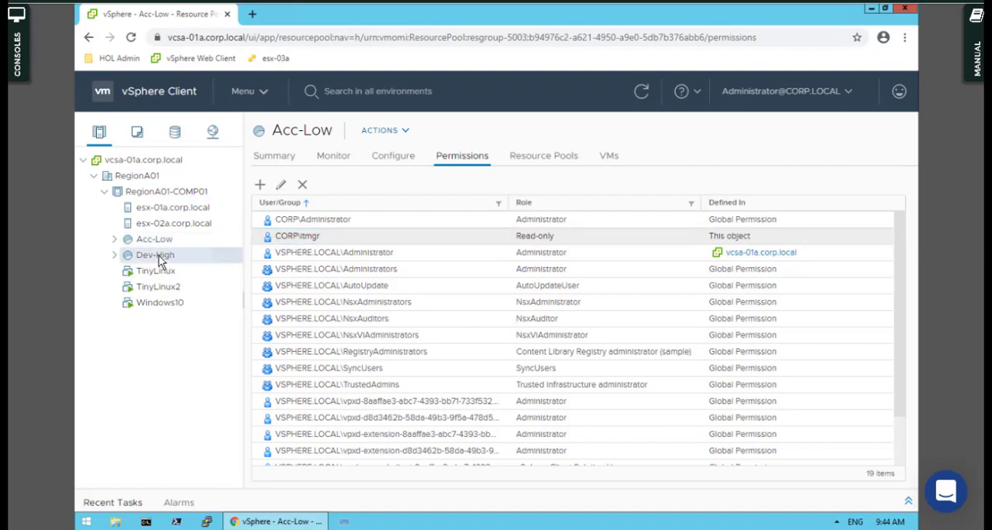
click(160, 240)
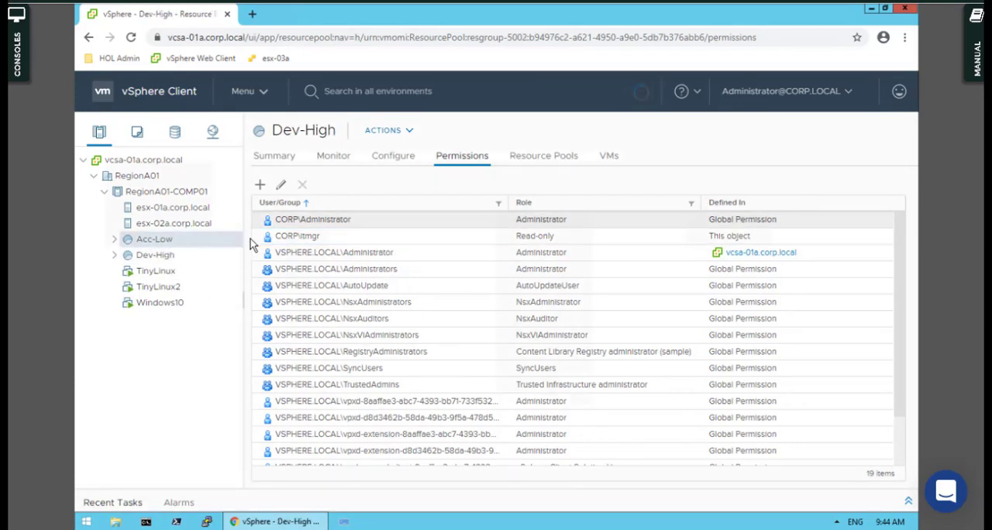